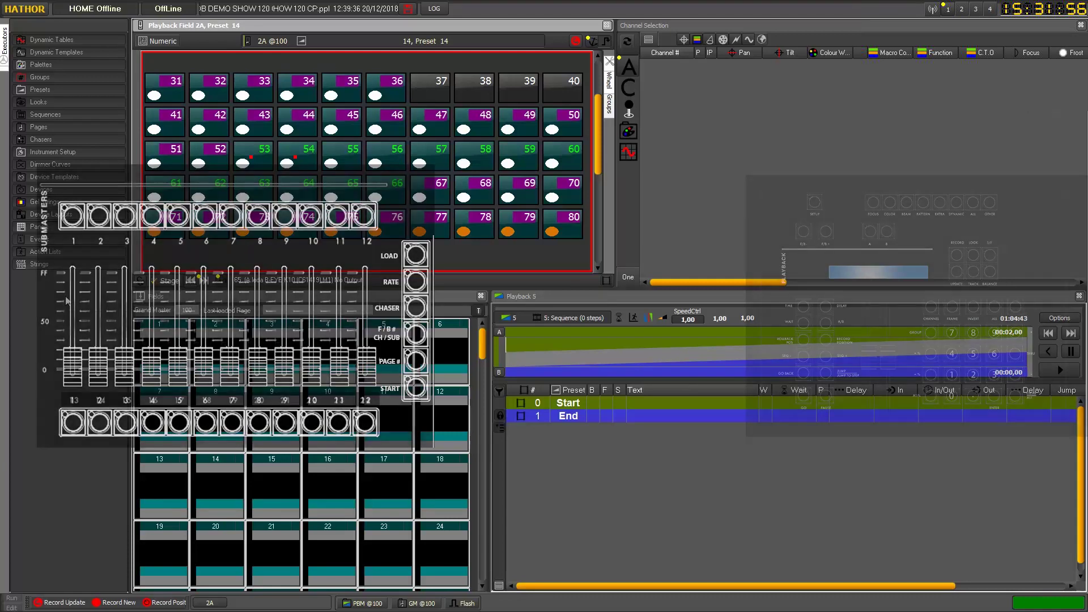
Step: Clear all master fields and confirm
text(0)
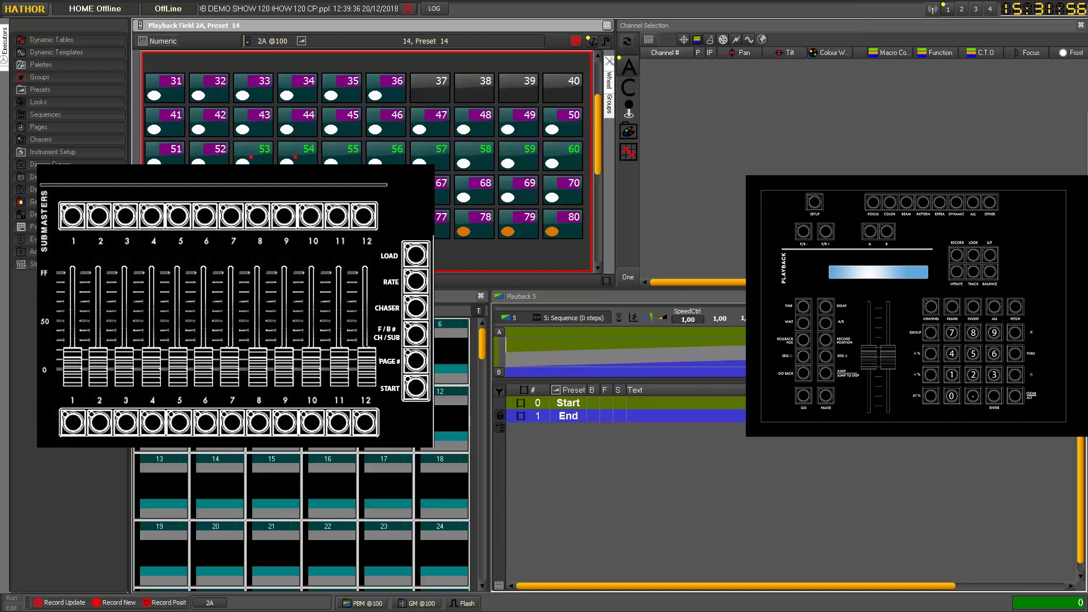
key(ctrl+Delete)
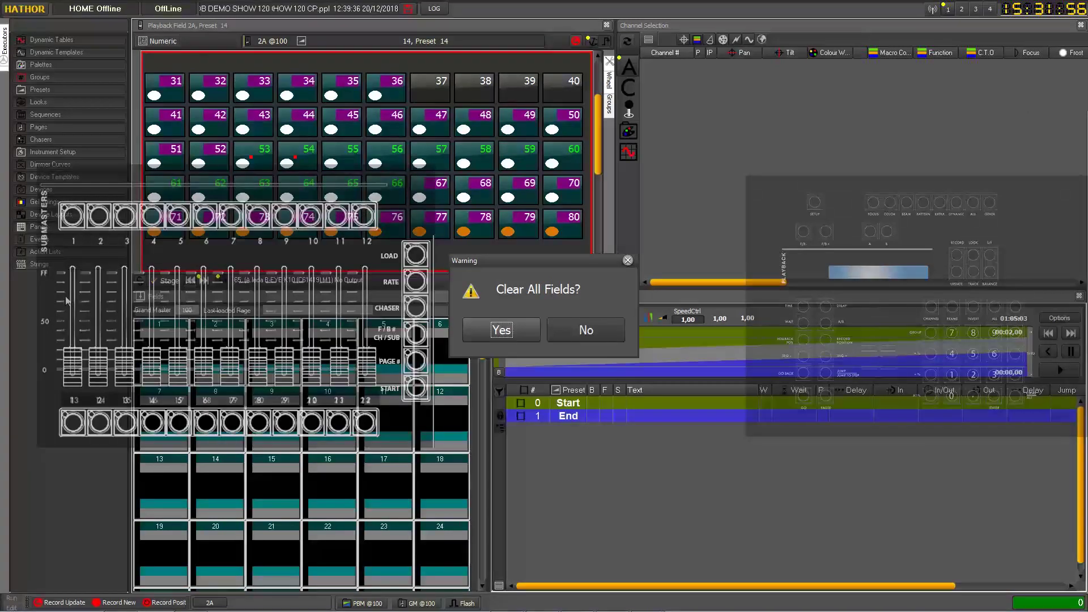
key(Return)
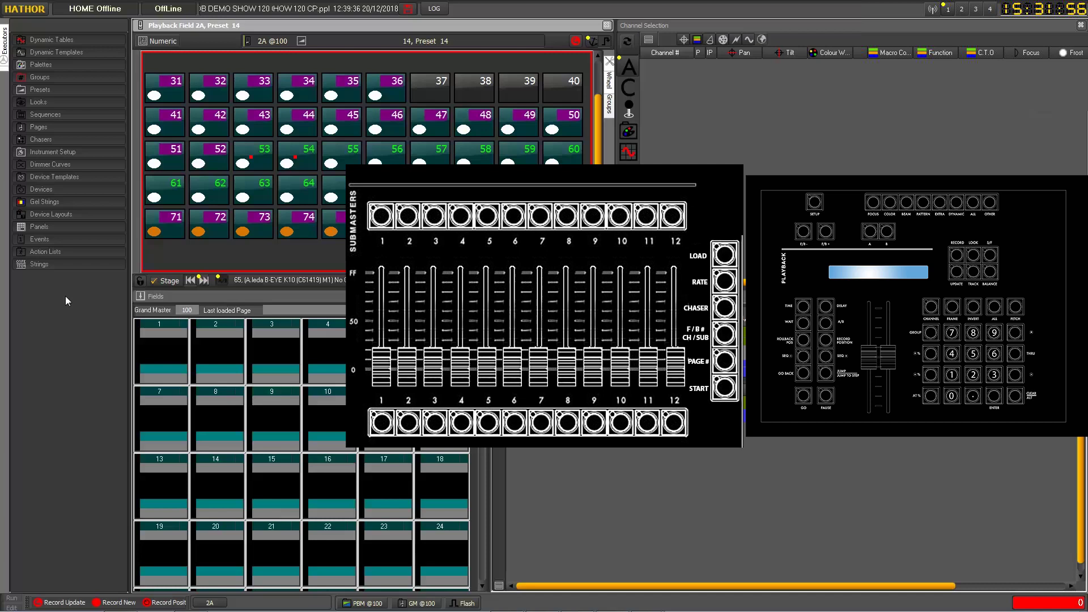
Step: Assign channels 1, 2 and 3 to master fields 1, 2 and 3, and record them as page 4 named "scroll"
key(1)
key(F1)
key(F2)
key(F3)
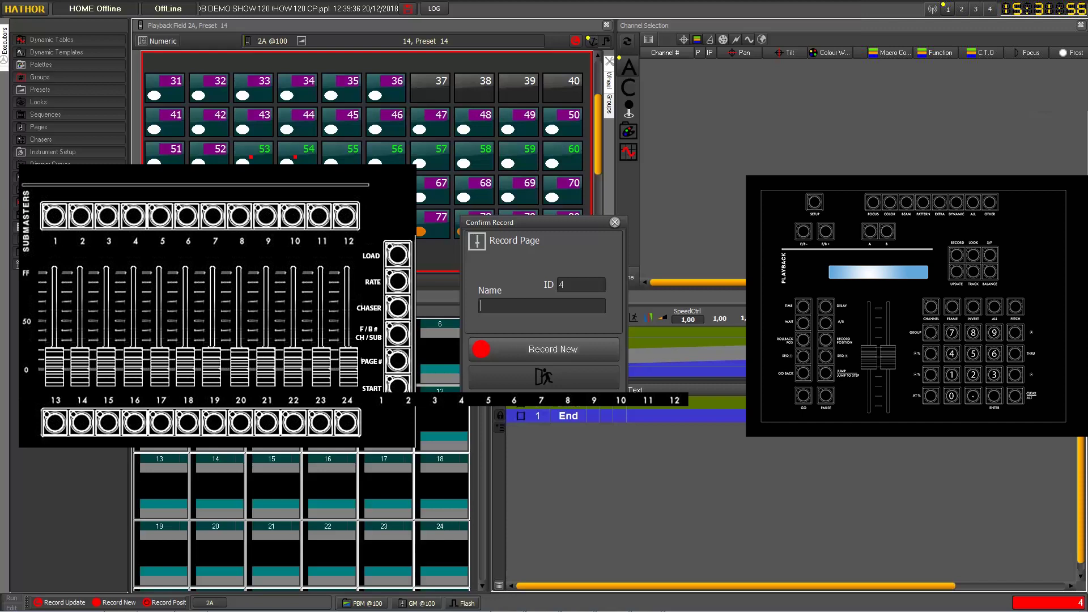
text(scroll)
key(Return)
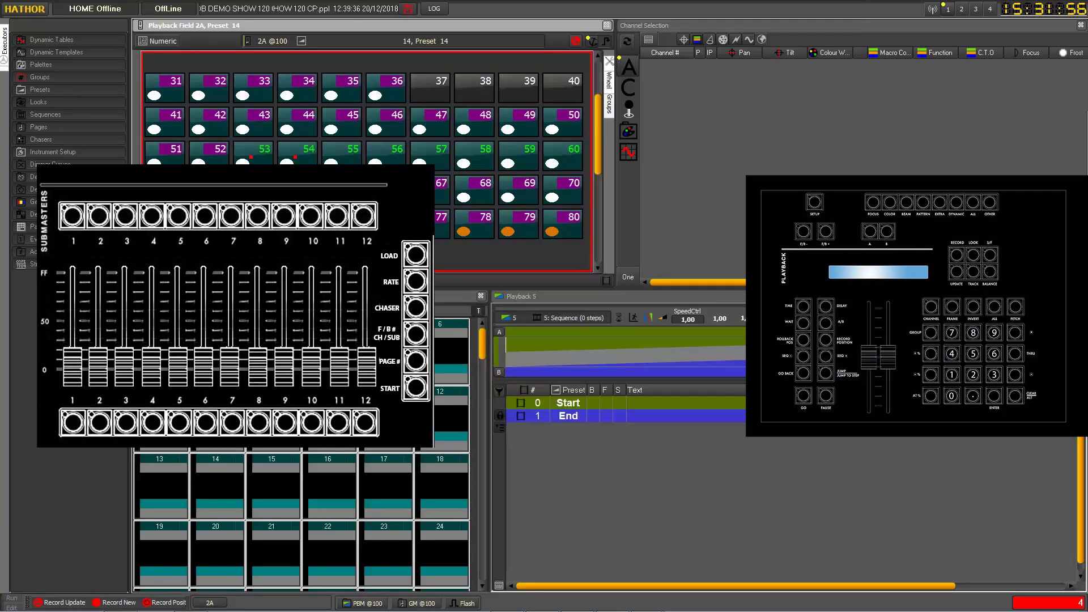
Step: Clear all master fields, and load page 4 with the list of recorded pages expanded
key(0)
key(p)
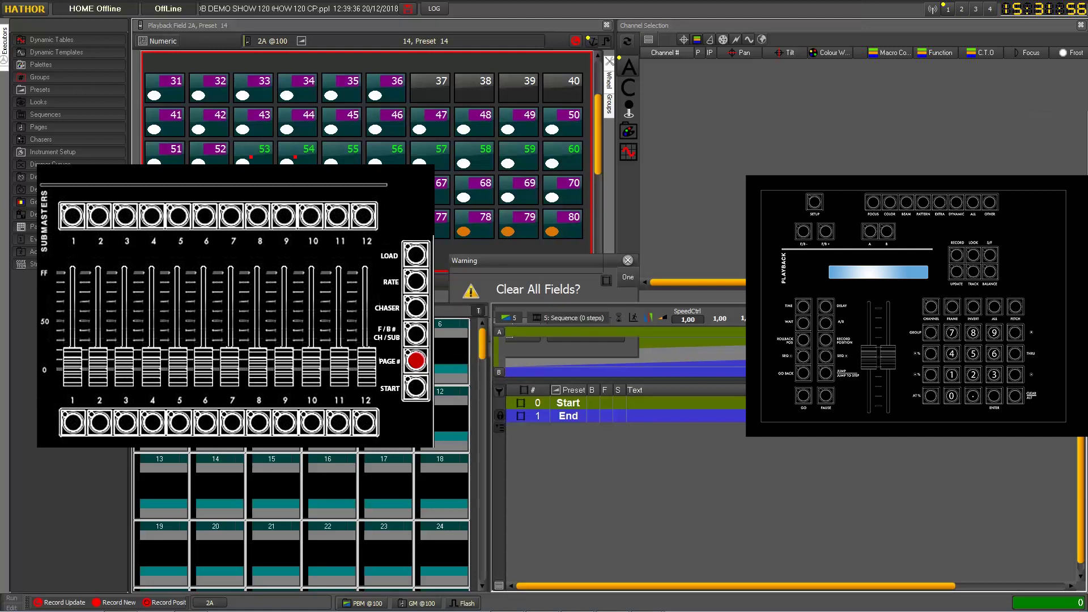
key(Return)
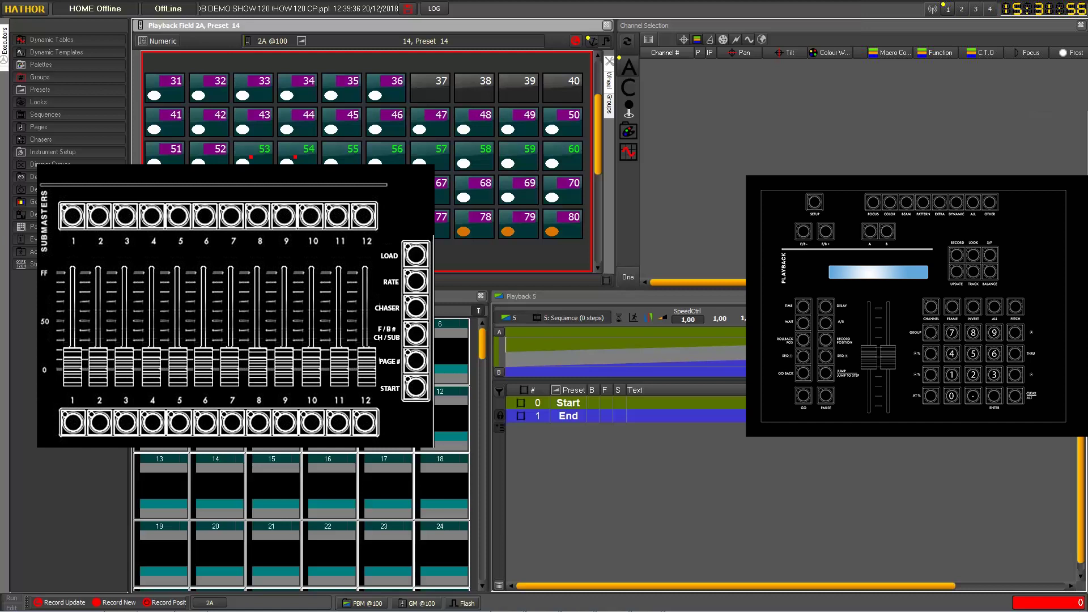
click(52, 131)
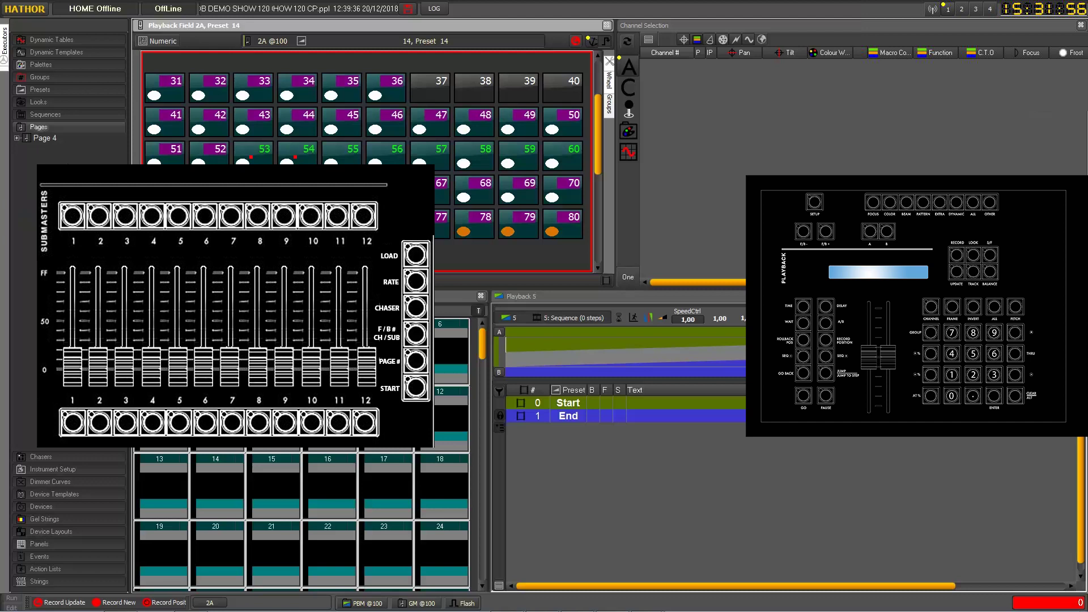
text(4p)
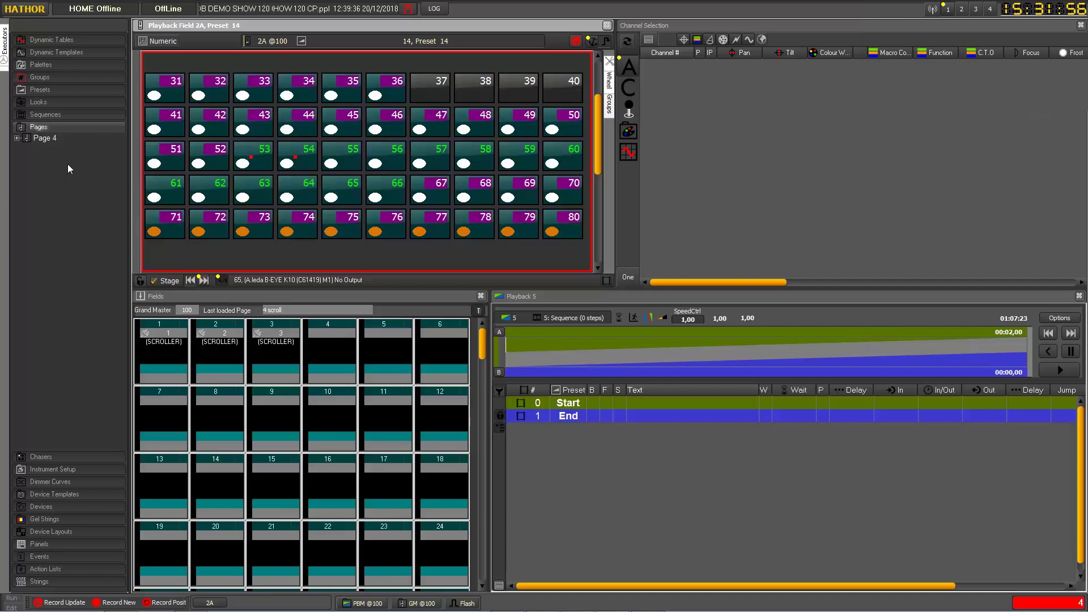
Step: Clear all master fields and assign channels 67, 68 and 69 to fields 4, 5 and 6
key(Delete)
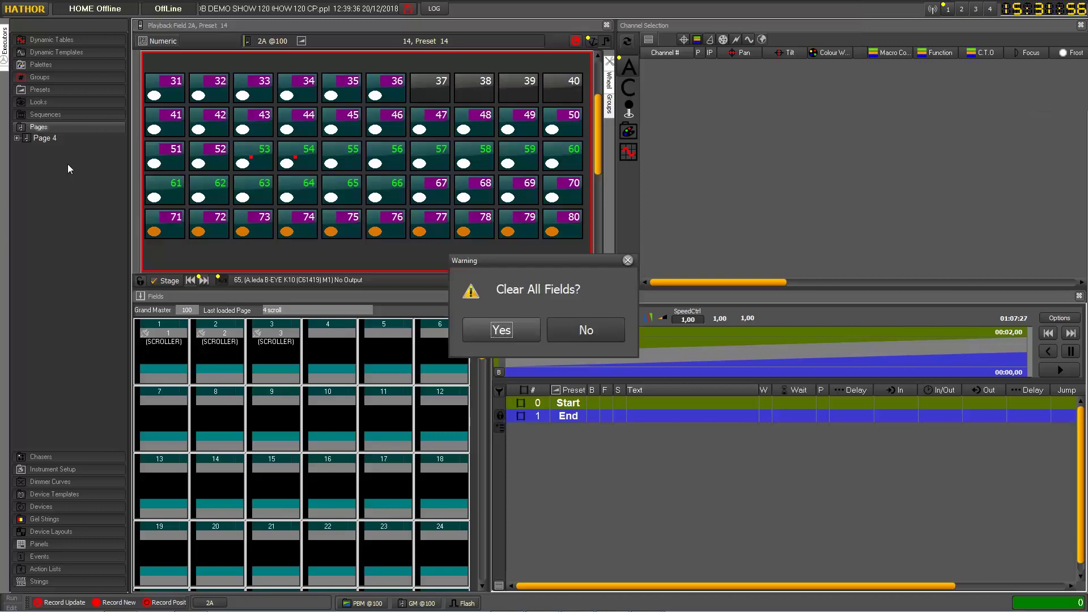
key(Return)
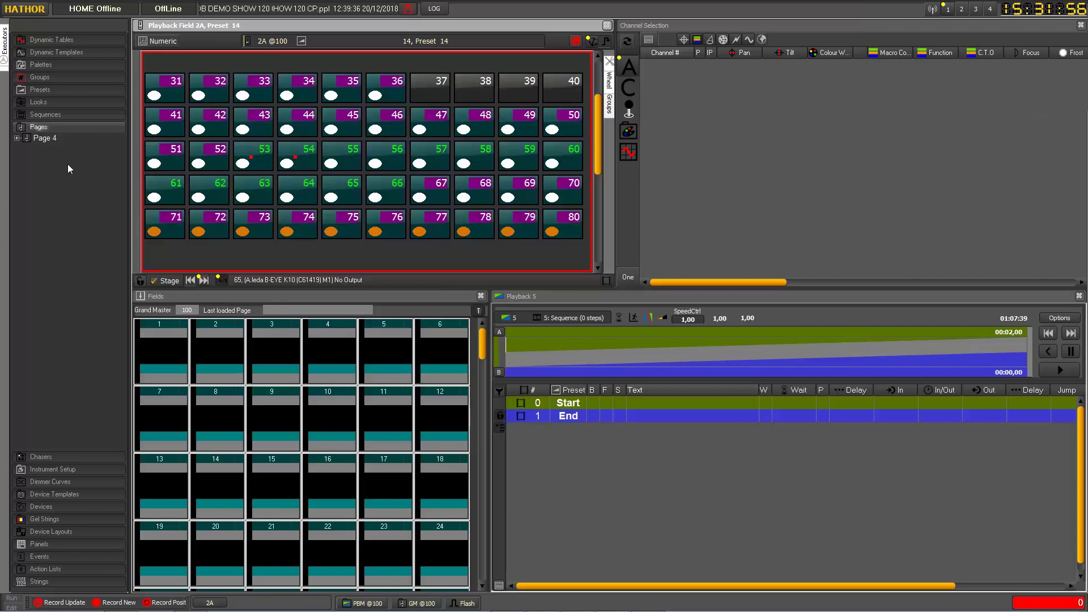
text(7)
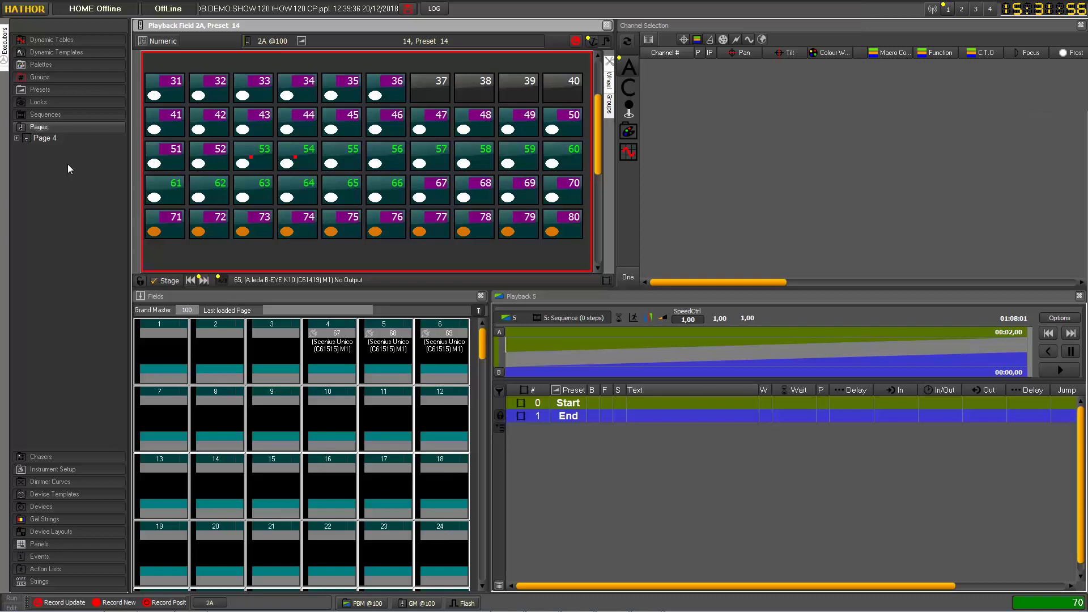
text(5)
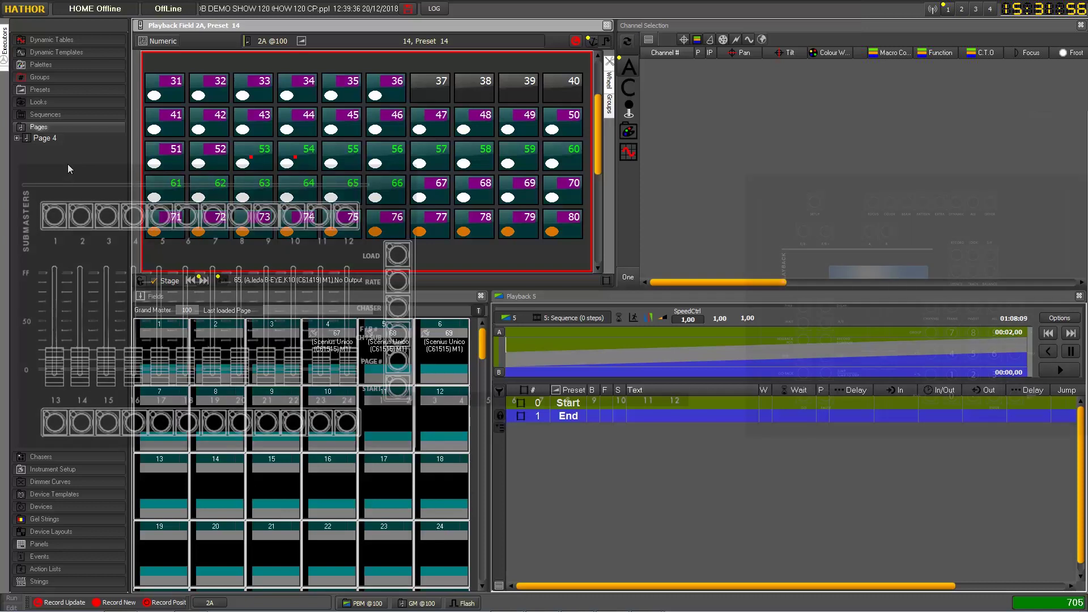
key(Return)
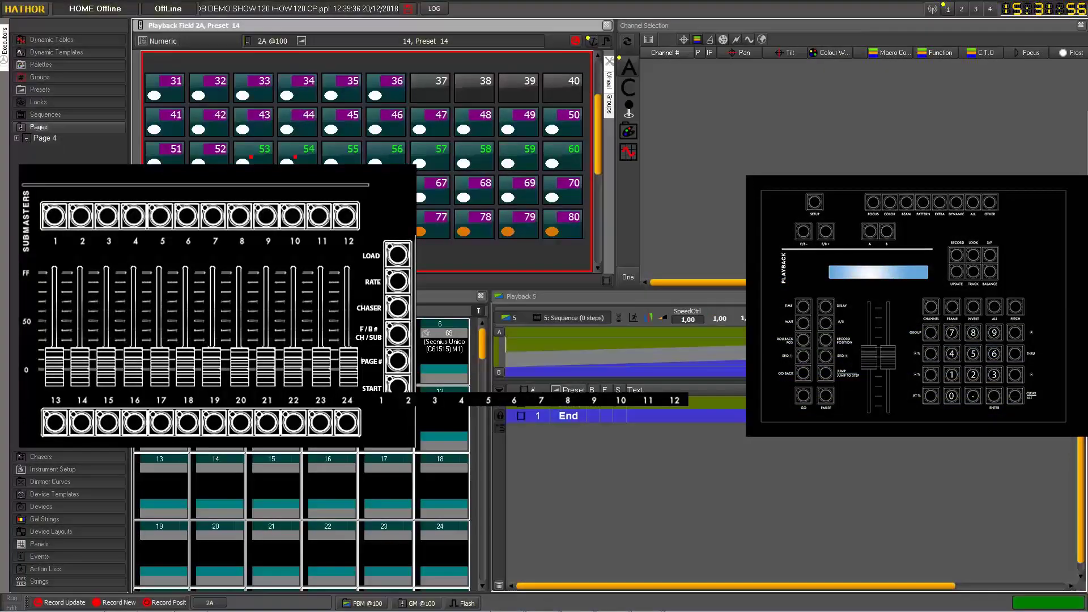
Step: Record the current master fields as page 5 named "Scenius"
text(5rp)
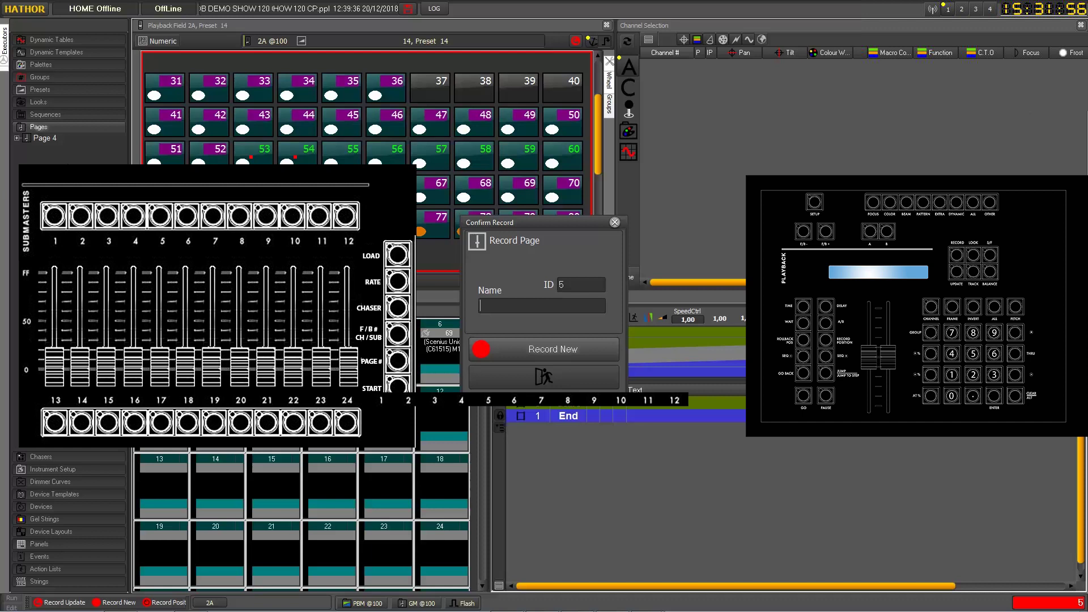
text(Scenius)
key(Return)
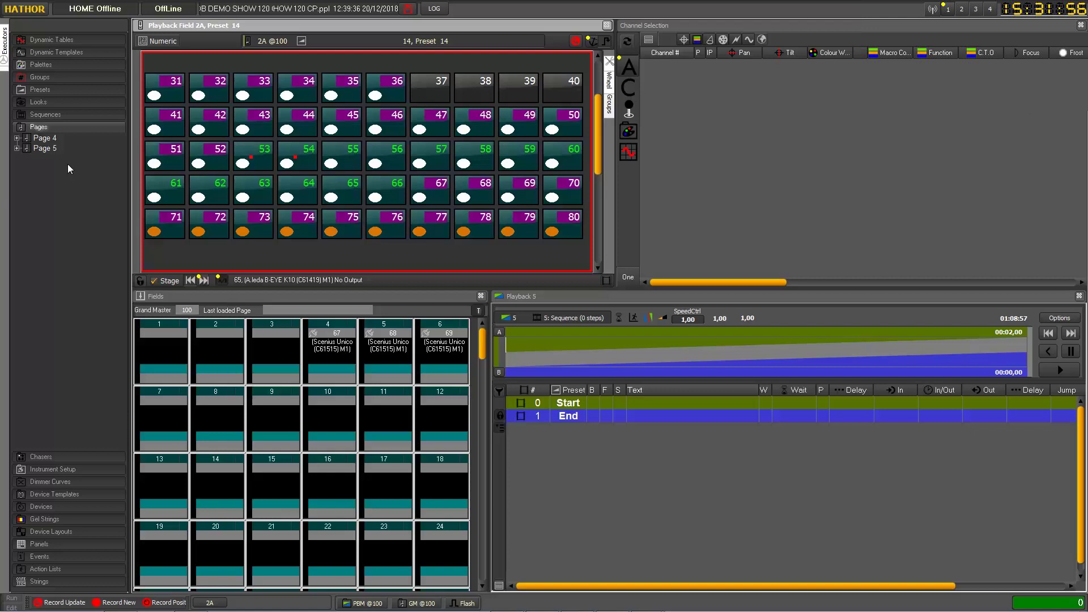
Step: Clear all master fields and open the direct access panel for pages, placing it clear of the Fields display
key(Delete)
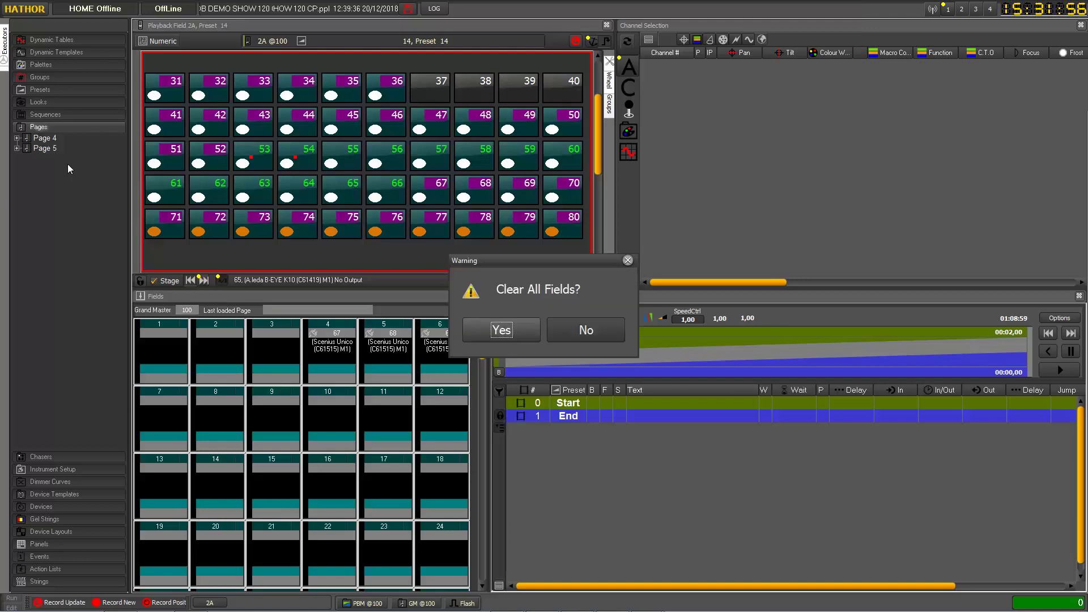
key(Return)
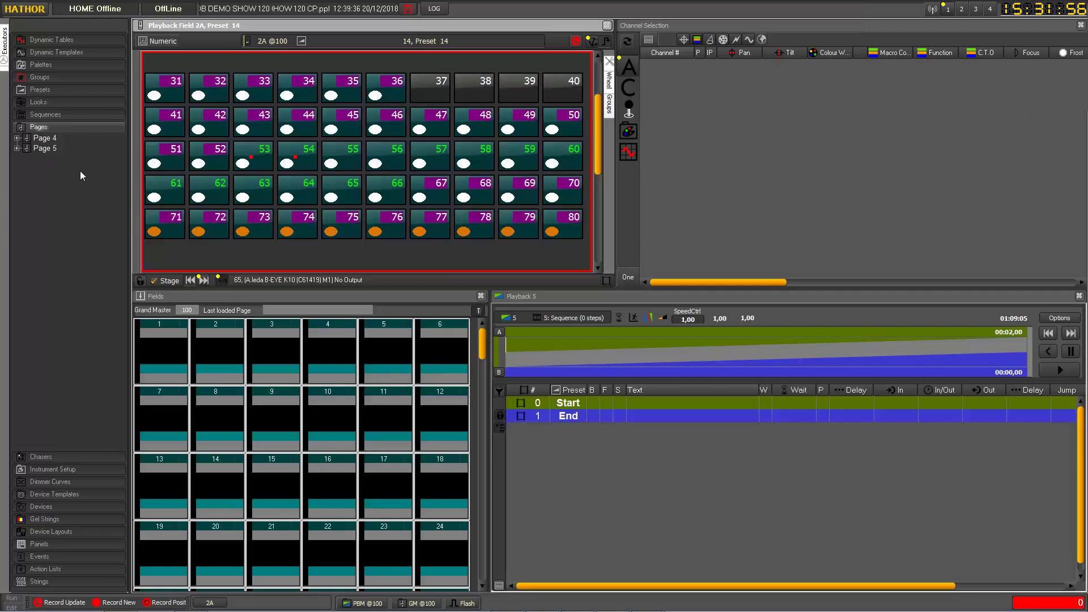
right_click(51, 127)
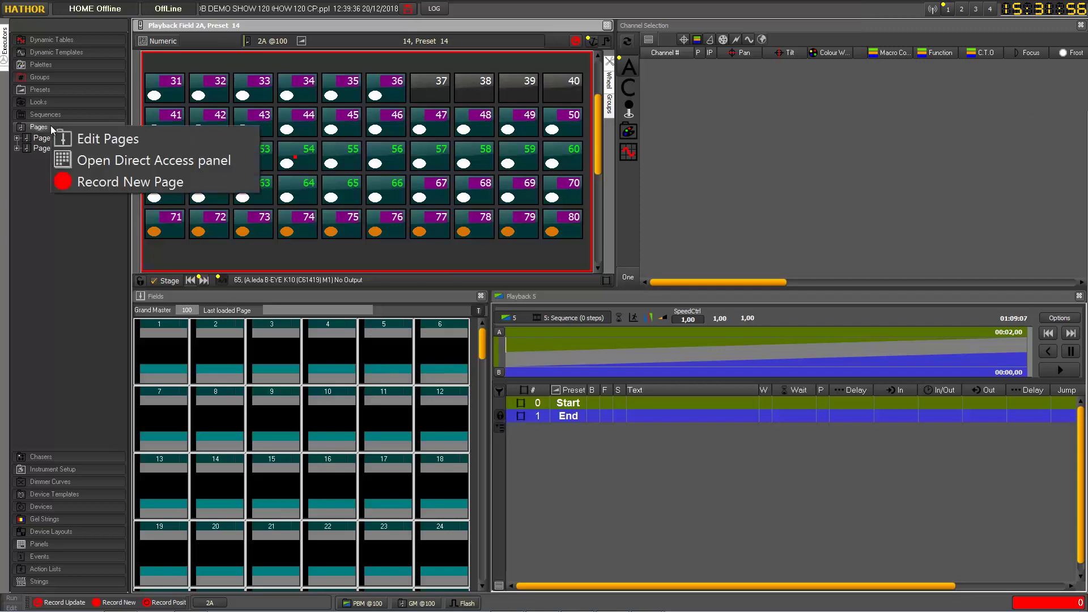
click(102, 161)
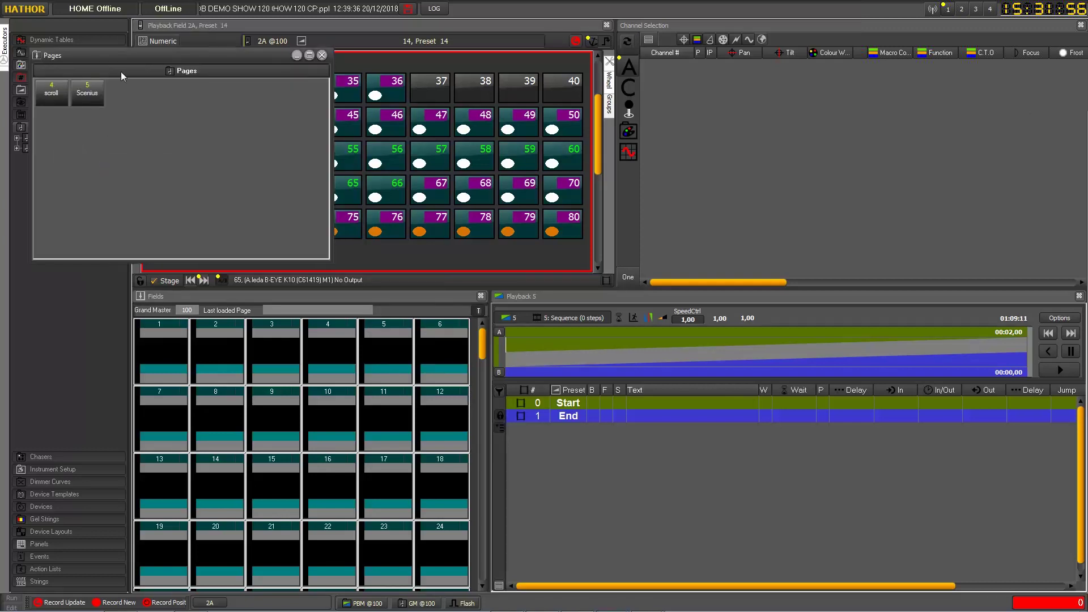
drag(103, 55, 620, 169)
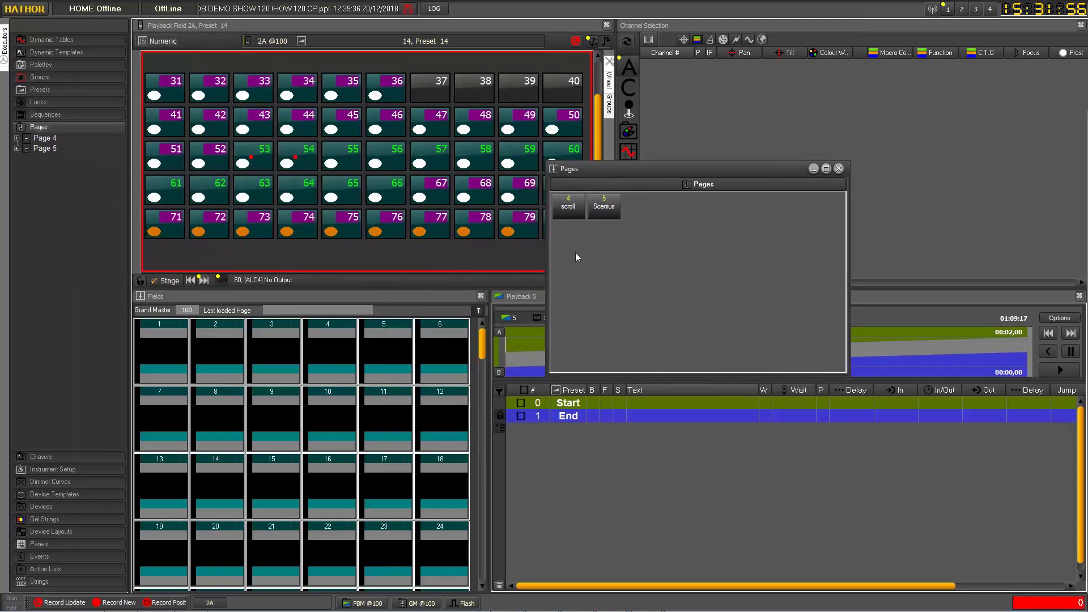
Step: Load page 4 "scroll" into the master fields from the direct access panel
click(570, 207)
click(571, 208)
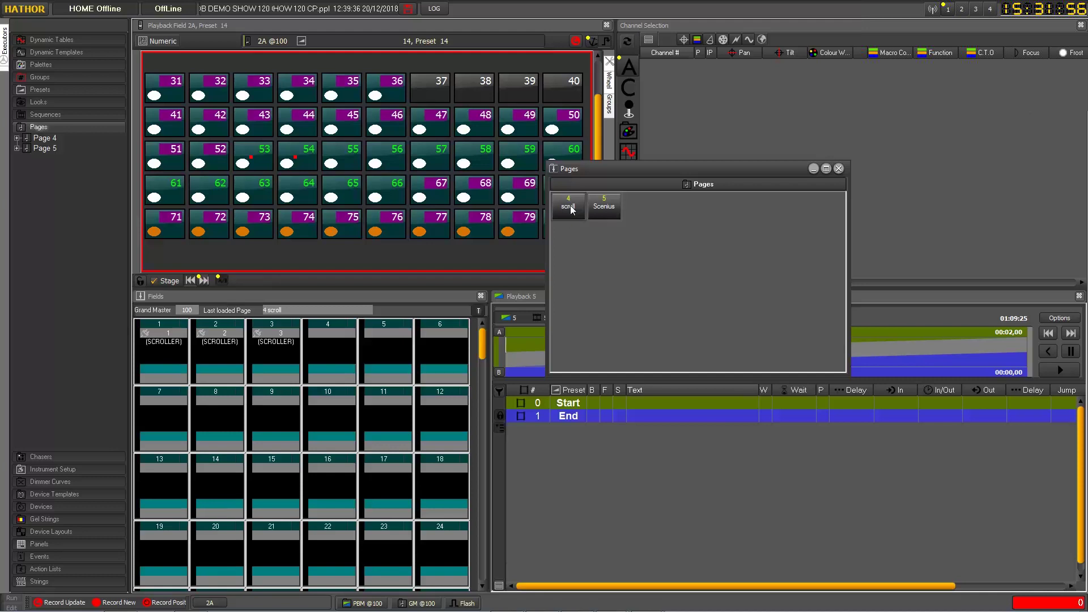
click(572, 208)
Step: Clear all master fields and load page 5 "Scenius" followed by page 4 "scroll"
key(Return)
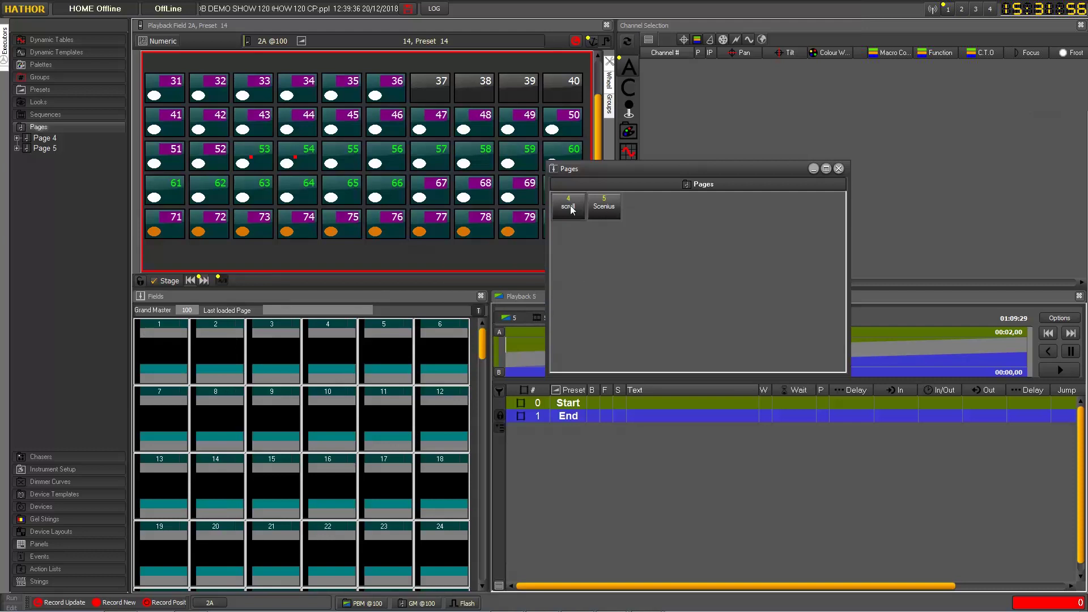
click(612, 209)
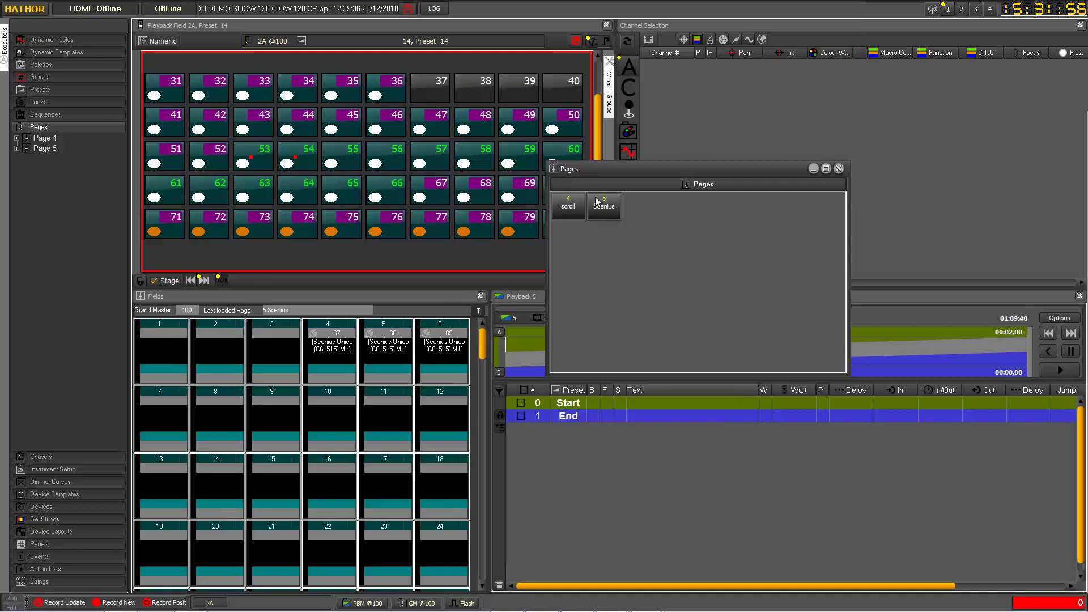
click(569, 209)
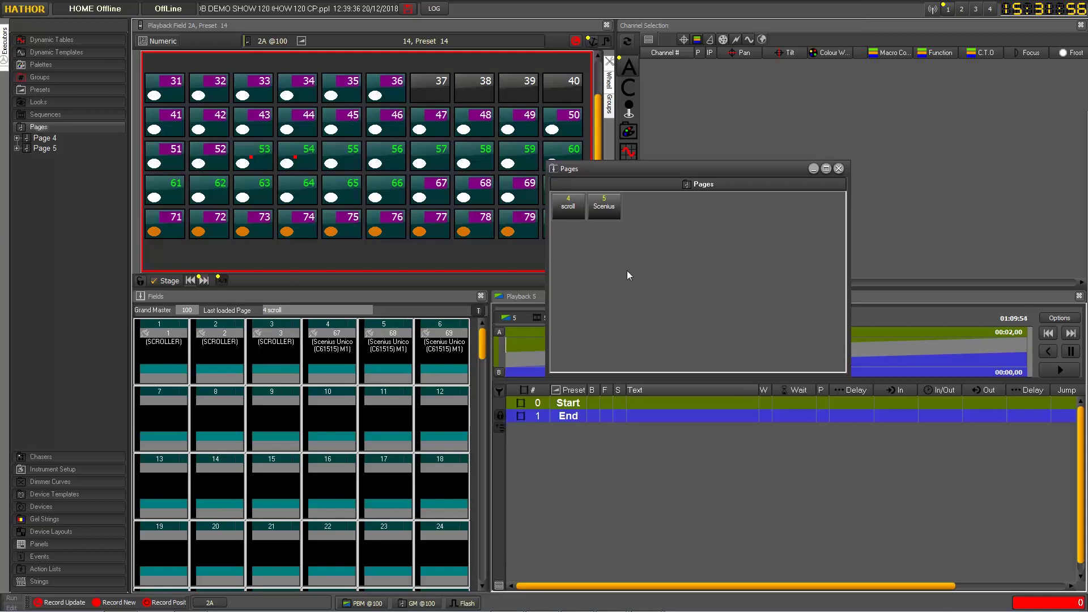
Step: Edit page 4 "scroll" to set its load mode to "Clear all", and close the page editor
right_click(569, 209)
click(573, 217)
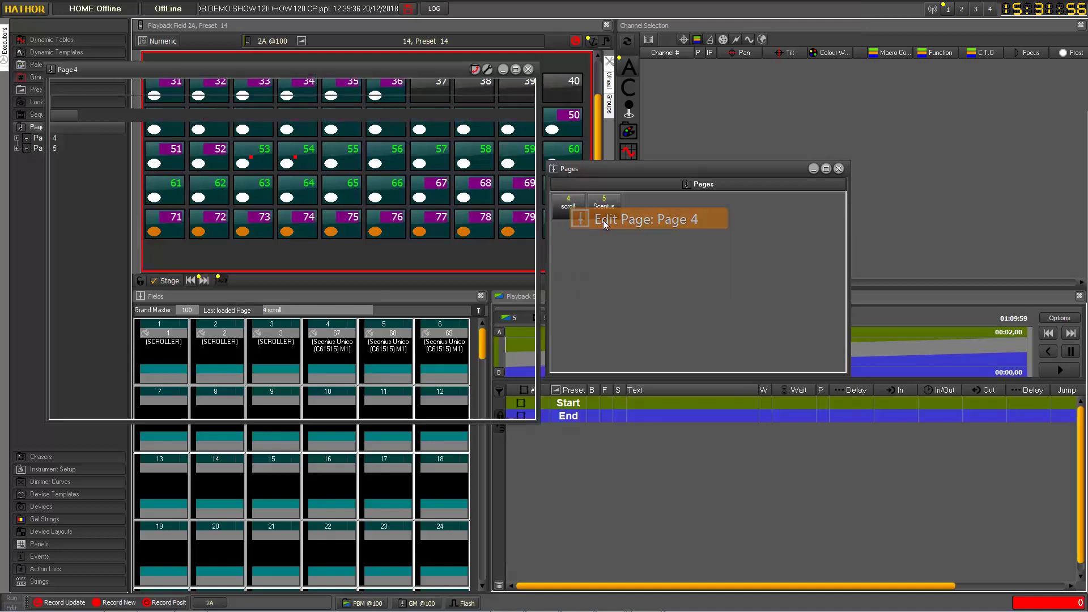
drag(279, 71, 542, 176)
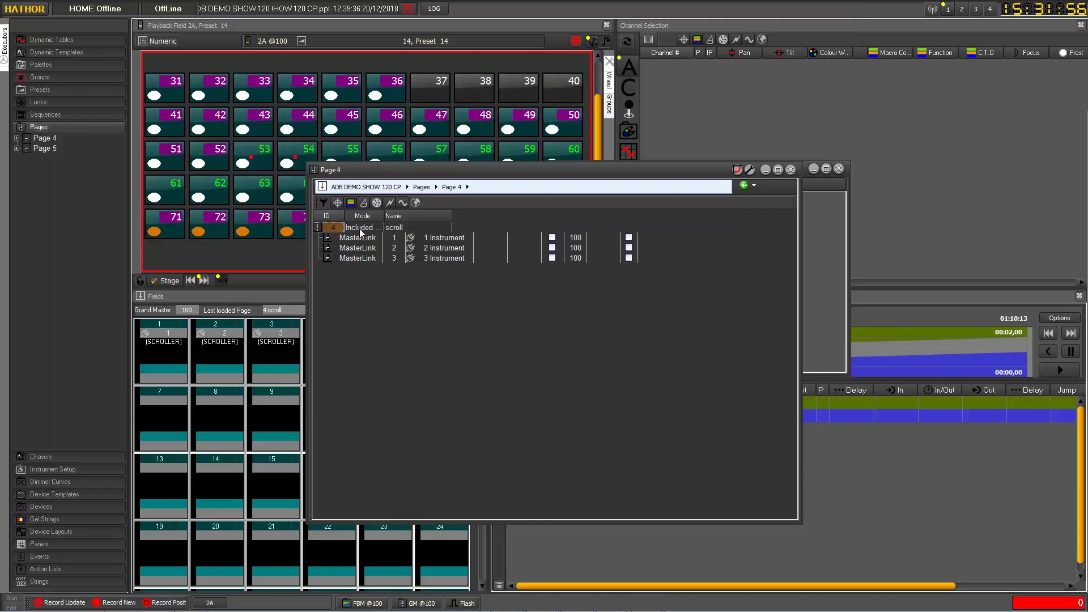
drag(368, 174, 560, 178)
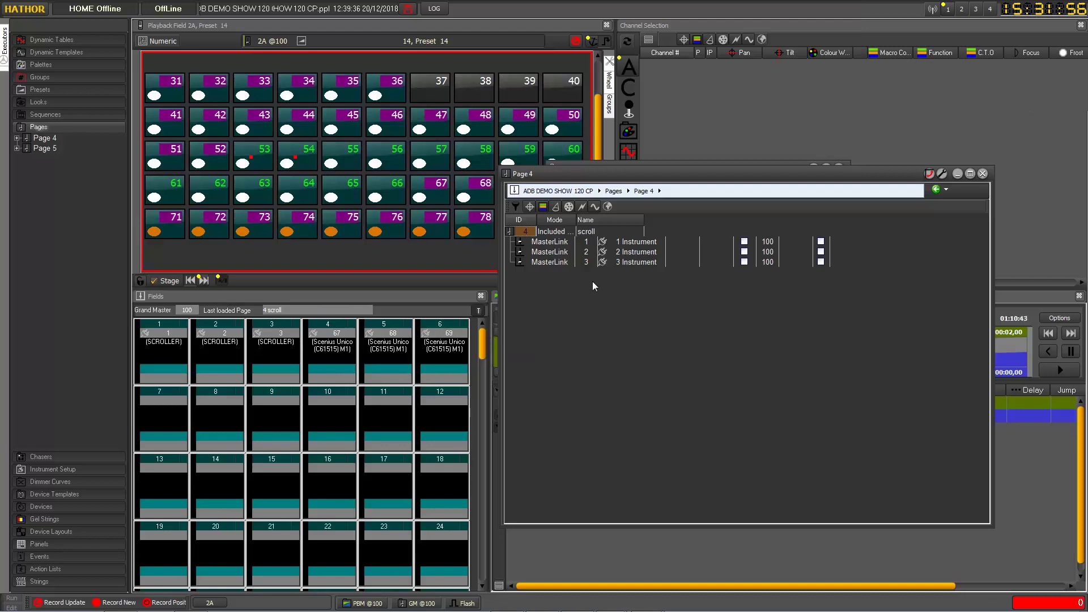
click(552, 233)
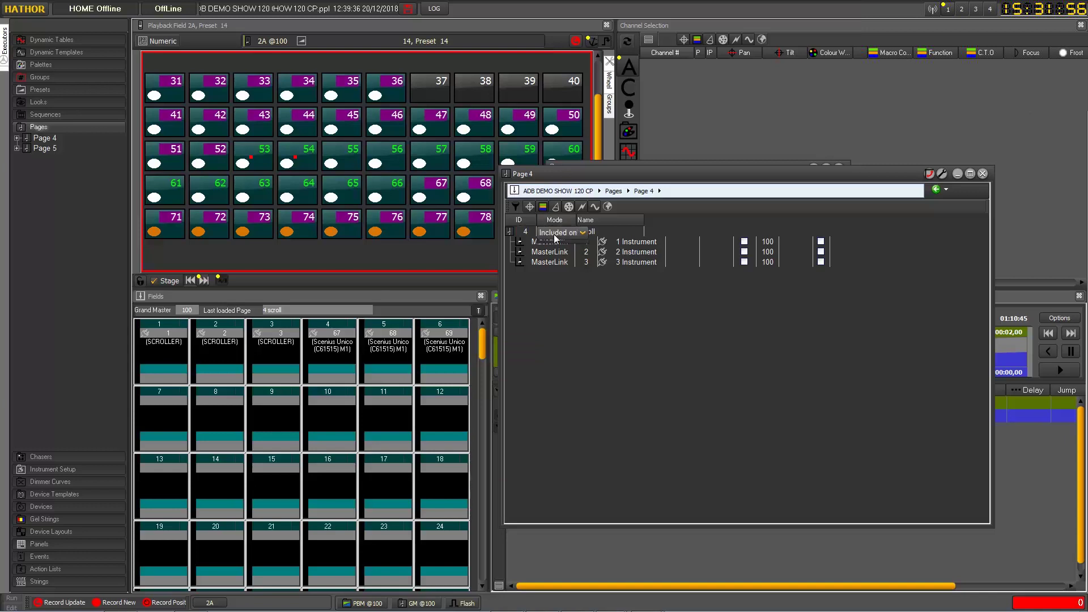
click(553, 233)
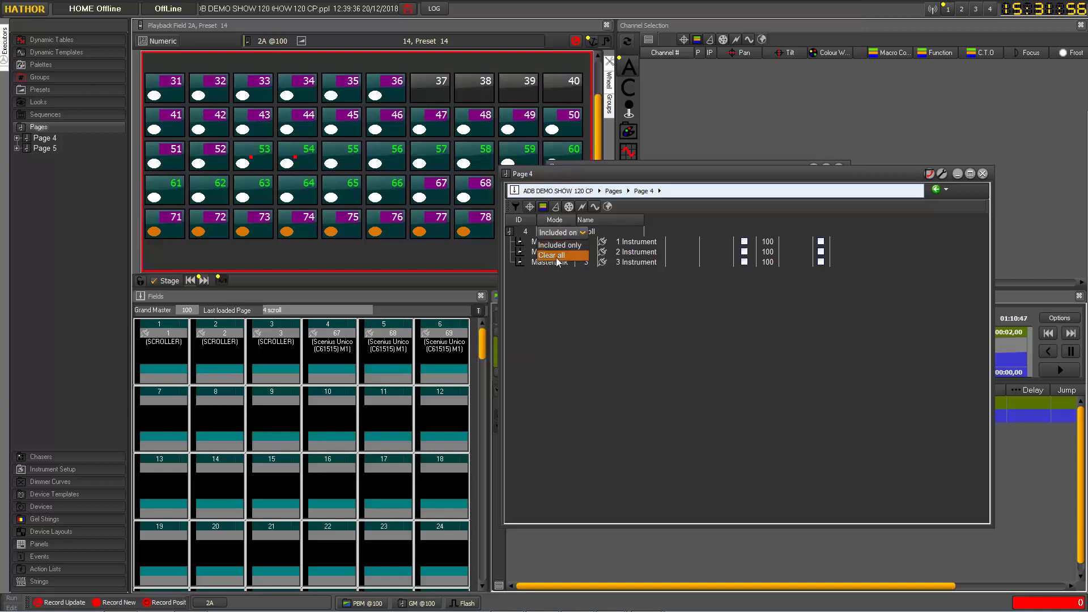
click(558, 257)
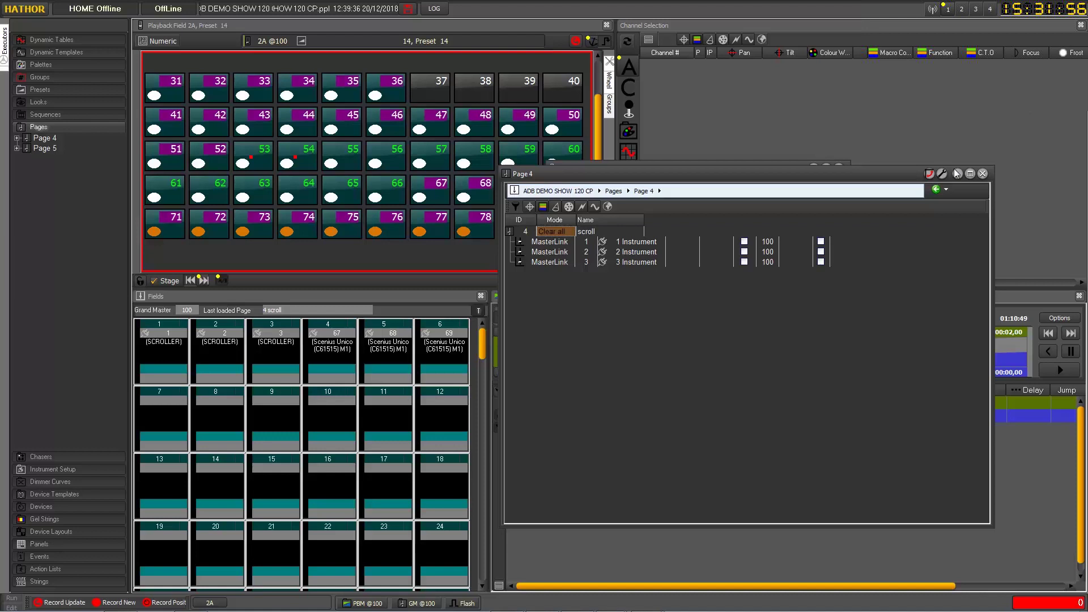
click(982, 174)
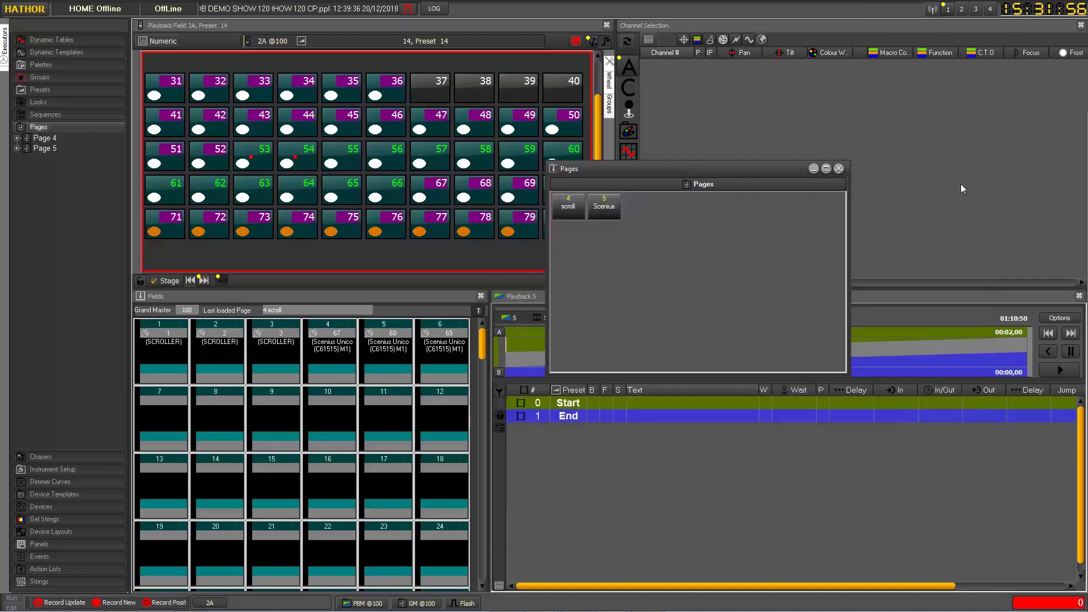
Step: Clear all master fields and load page 4 "scroll" followed by page 5 "Scenius" to compare their load modes
click(626, 296)
key(Return)
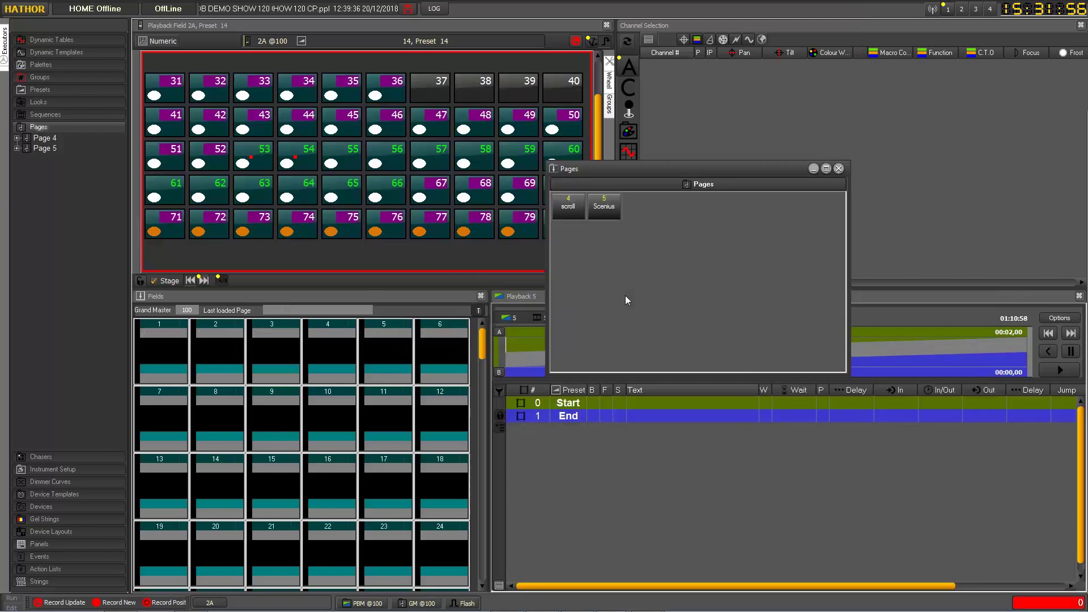
click(572, 208)
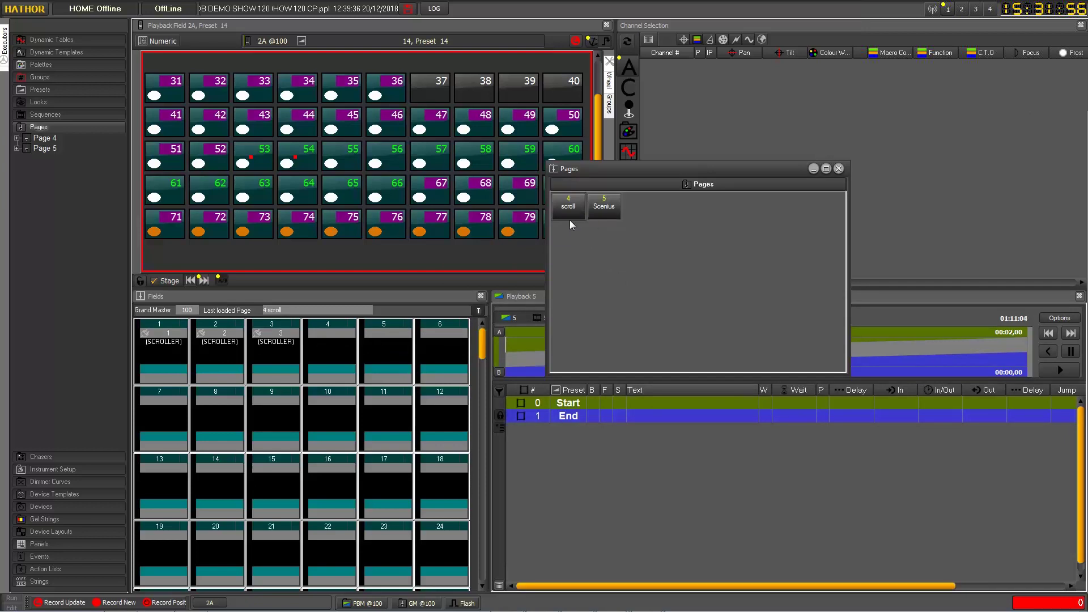
click(611, 211)
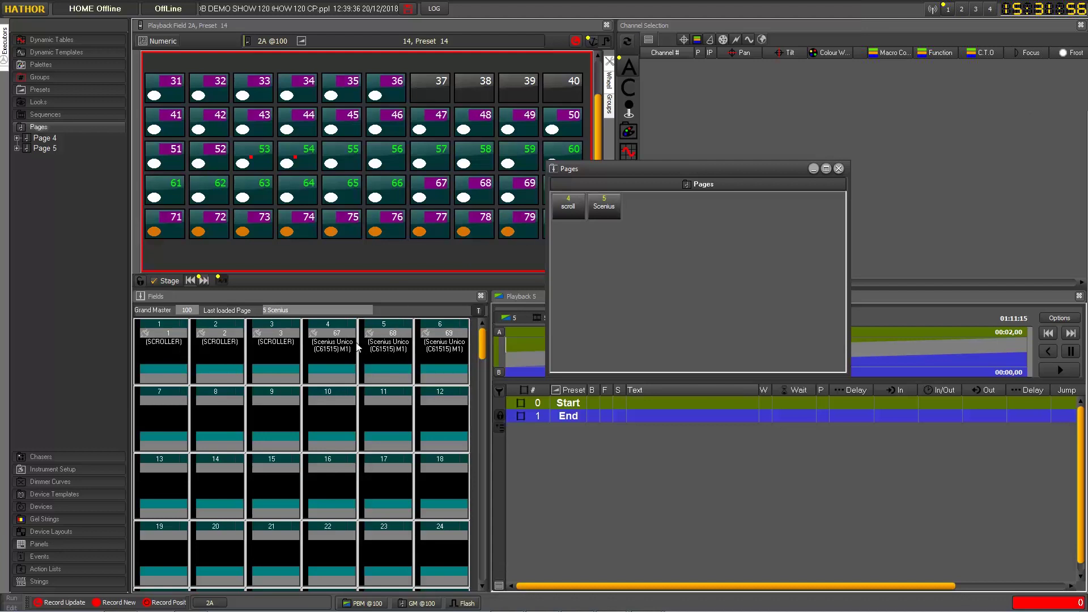
Step: Load page 4 "scroll" into the master fields and move the Pages window clear of the Playback 5 sequence
click(569, 207)
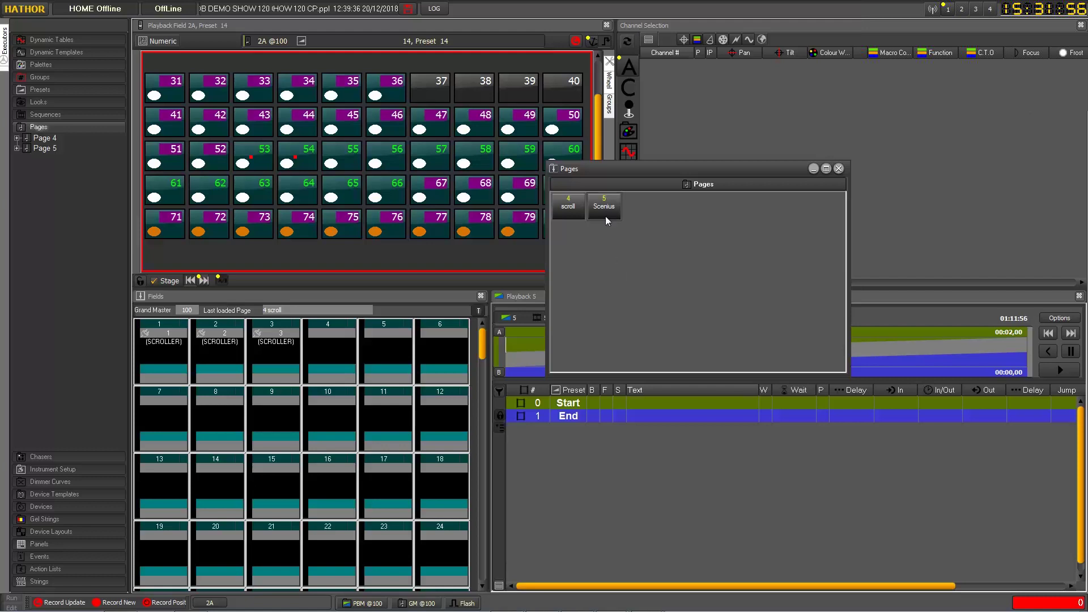
drag(610, 170, 575, 187)
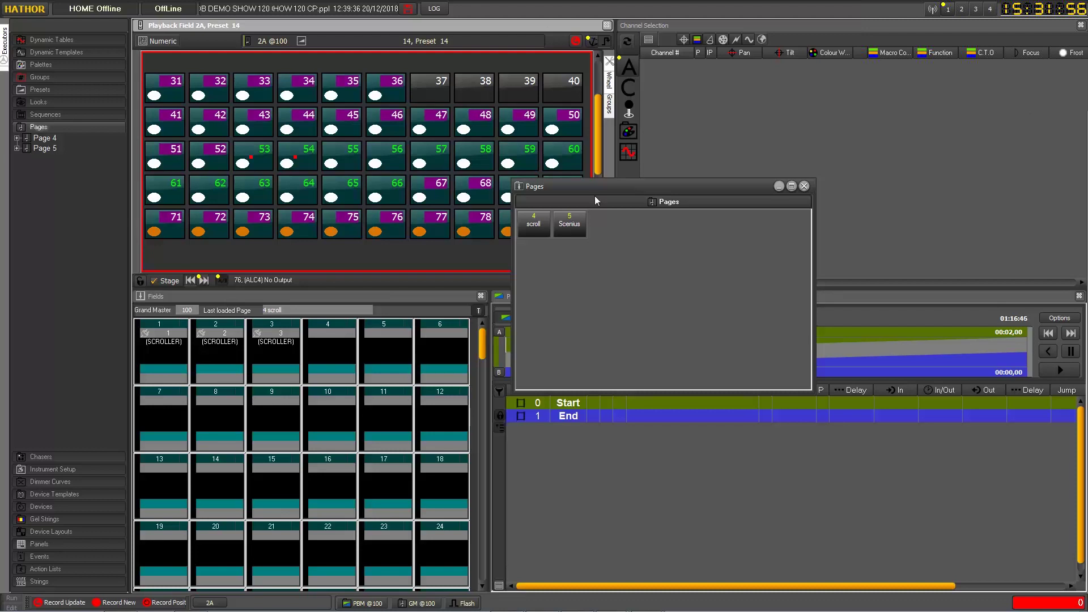
drag(595, 198, 685, 107)
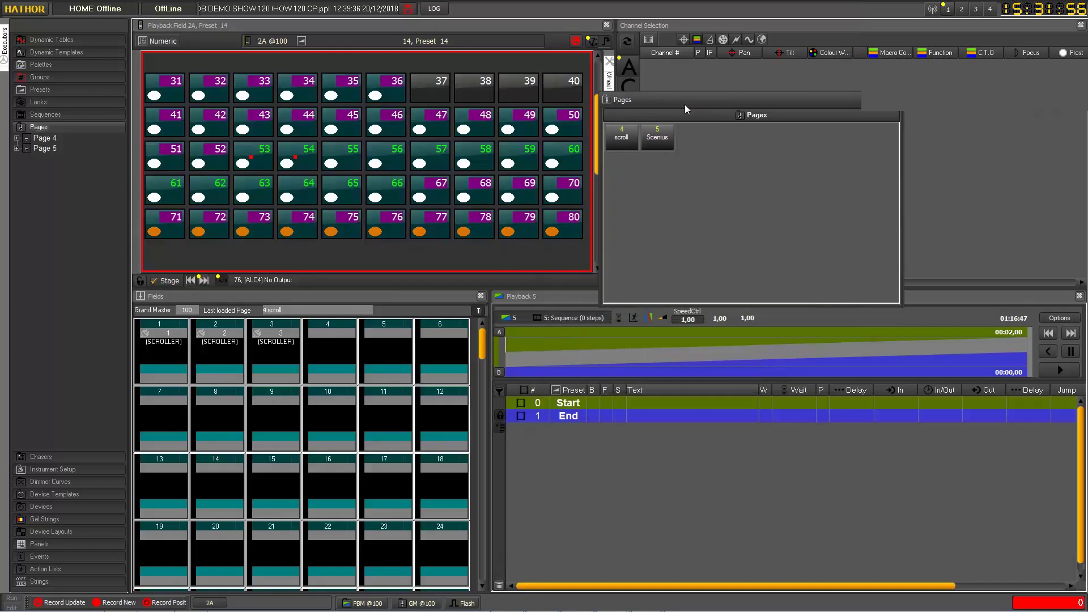
Step: Record preset 15 from the stage levels into the Playback 5 sequence, before the End step
click(591, 449)
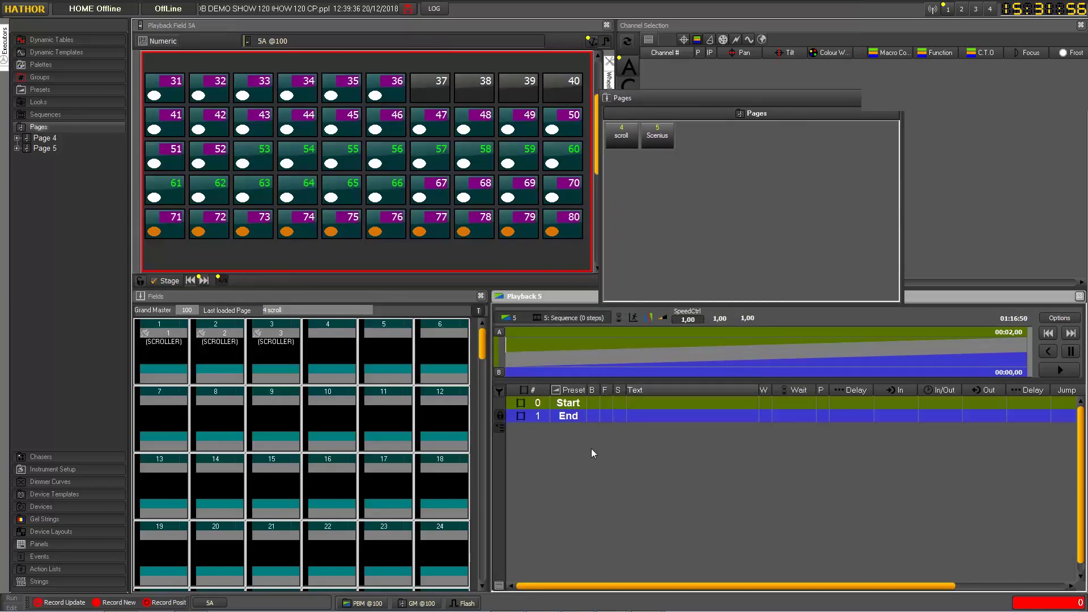
key(ctrl+r)
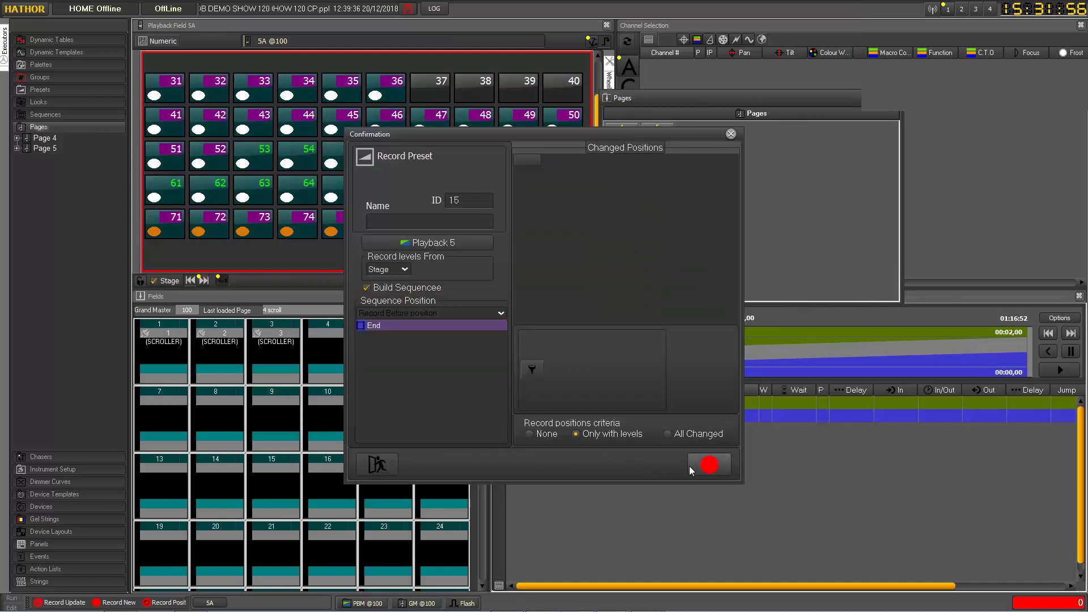
click(705, 466)
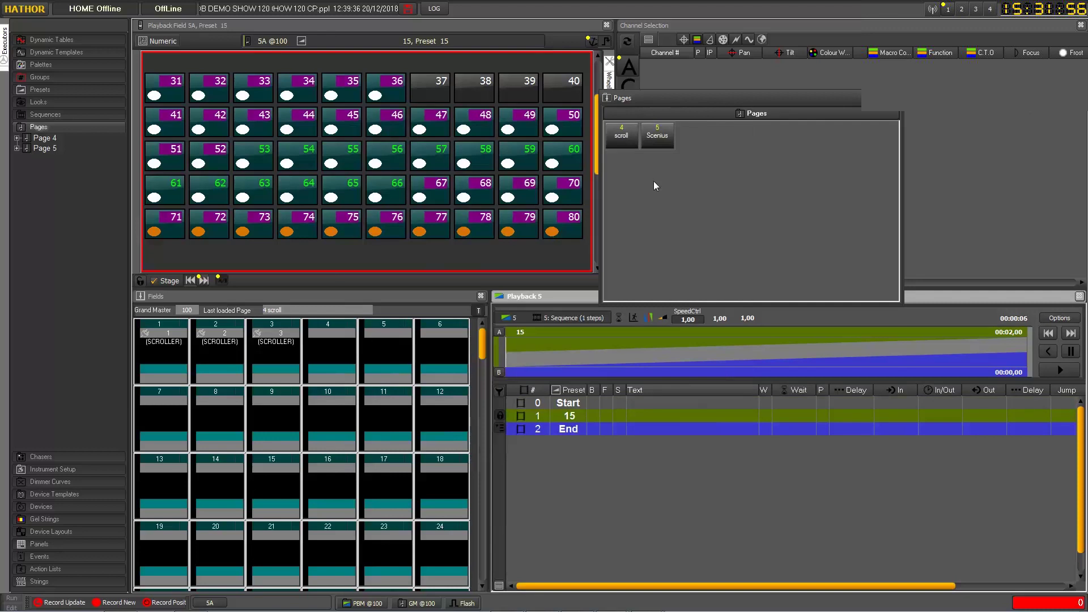
Step: Create a page link to page 5 "Scenius" on the preset 15 step, and return the Playback 5 sequence to Start
drag(656, 141, 531, 418)
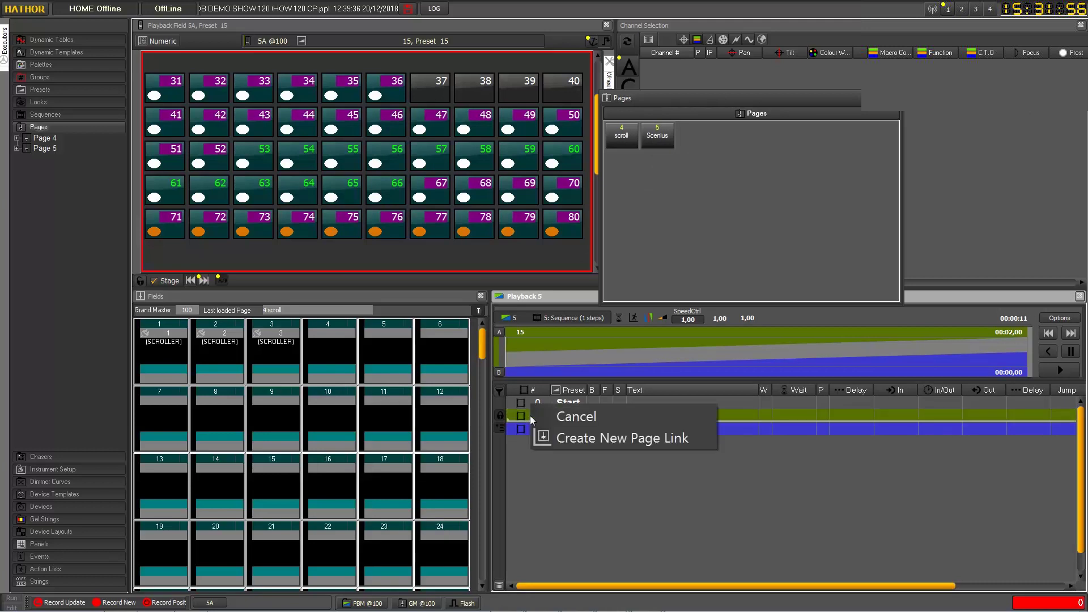
click(570, 438)
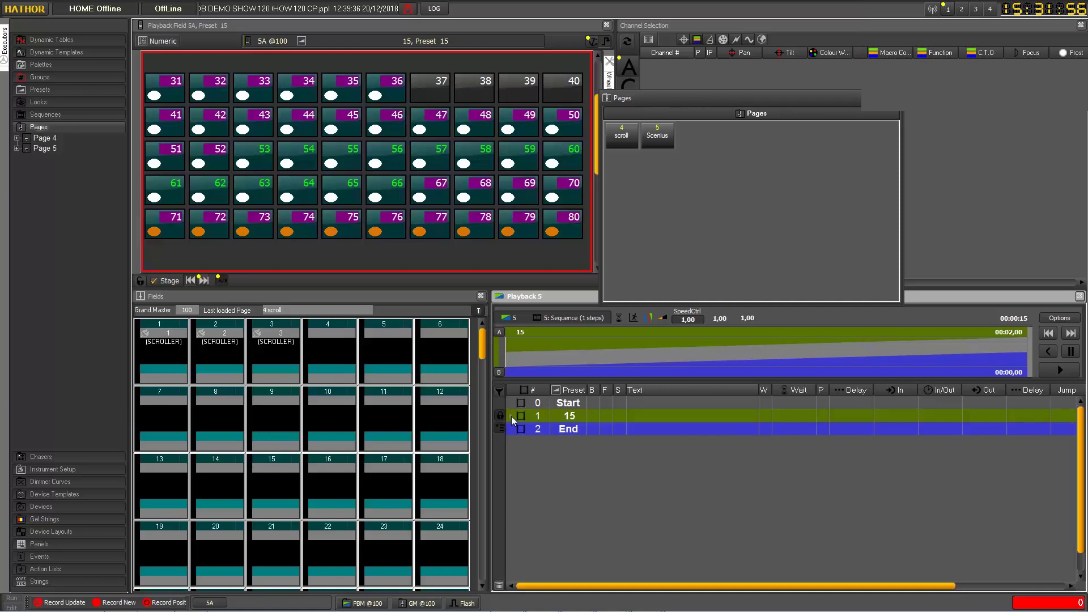
click(578, 433)
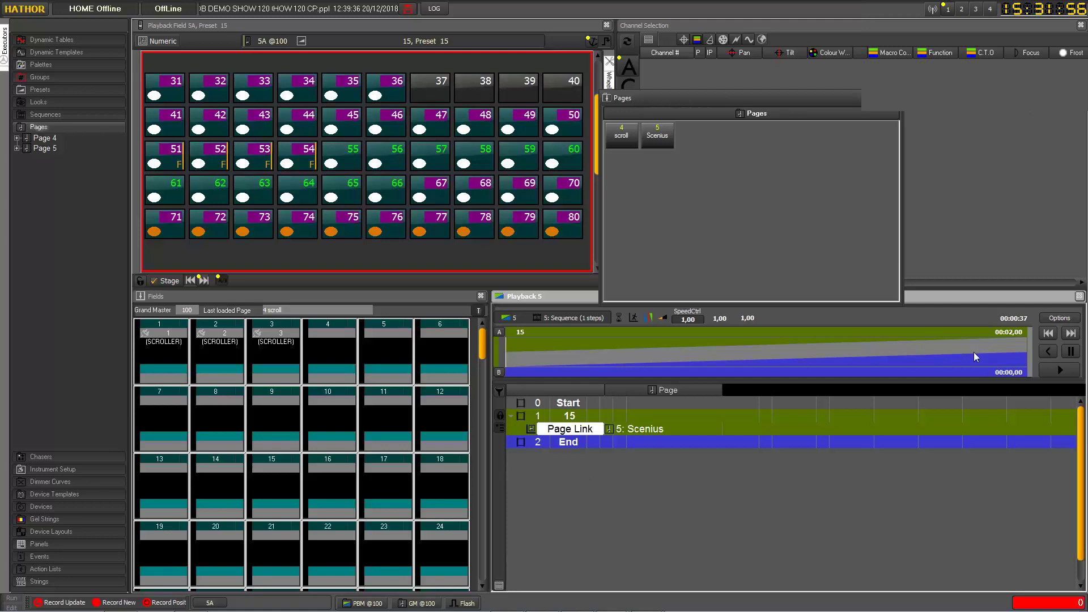
click(1052, 334)
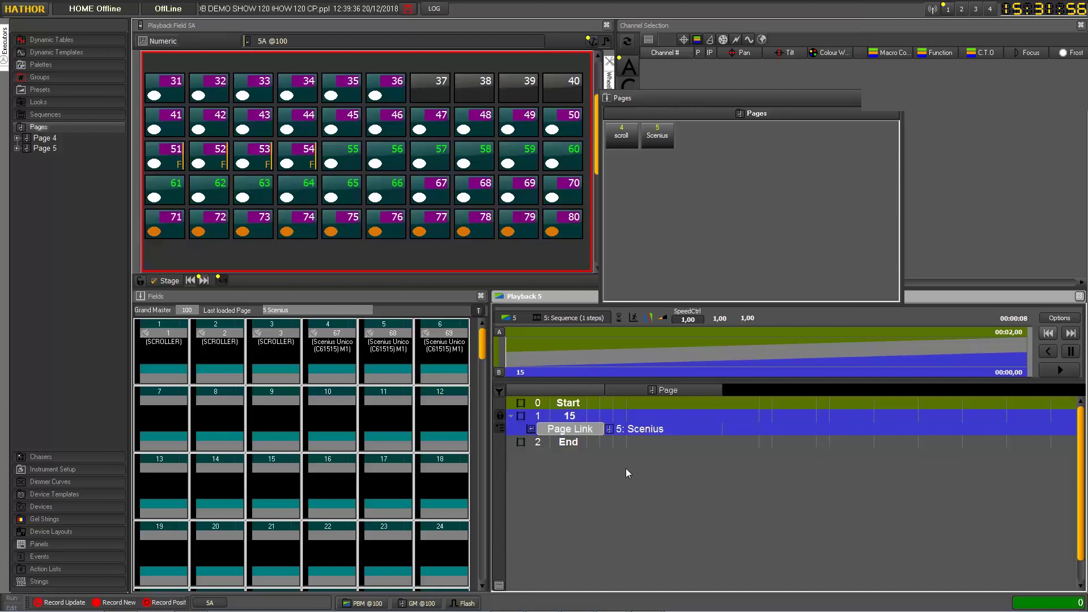
Step: Clear all master fields and run the Playback 5 sequence through preset 15 to test its page link
key(ctrl+Delete)
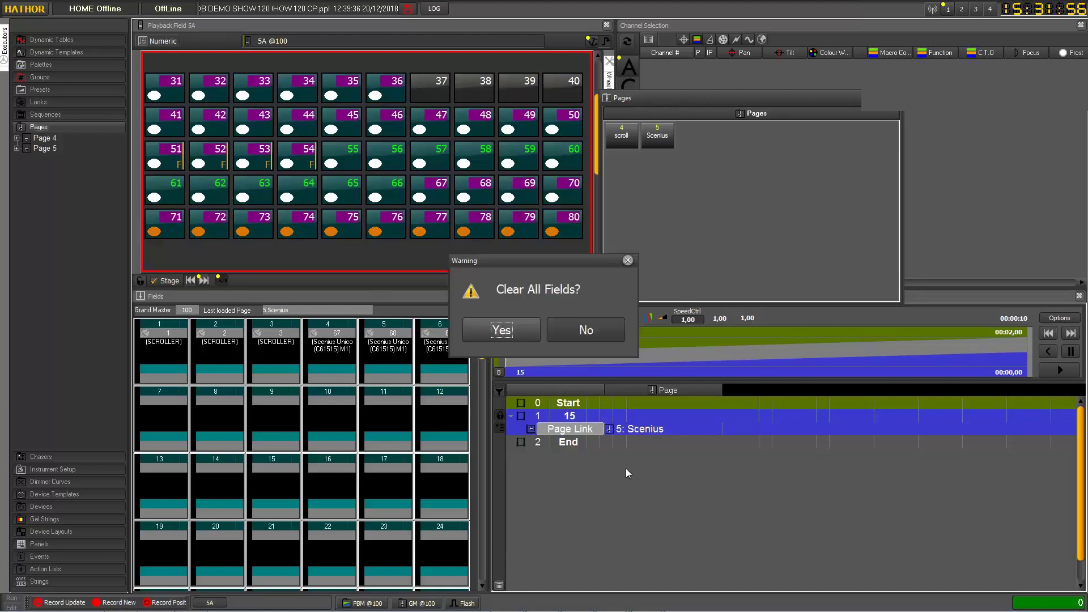
key(Return)
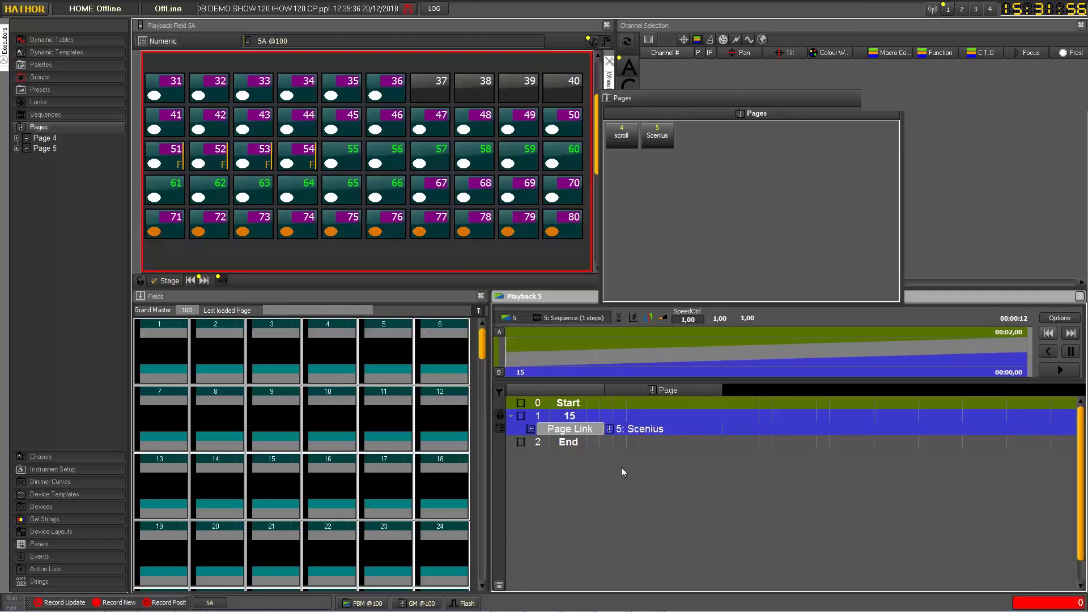
click(1057, 370)
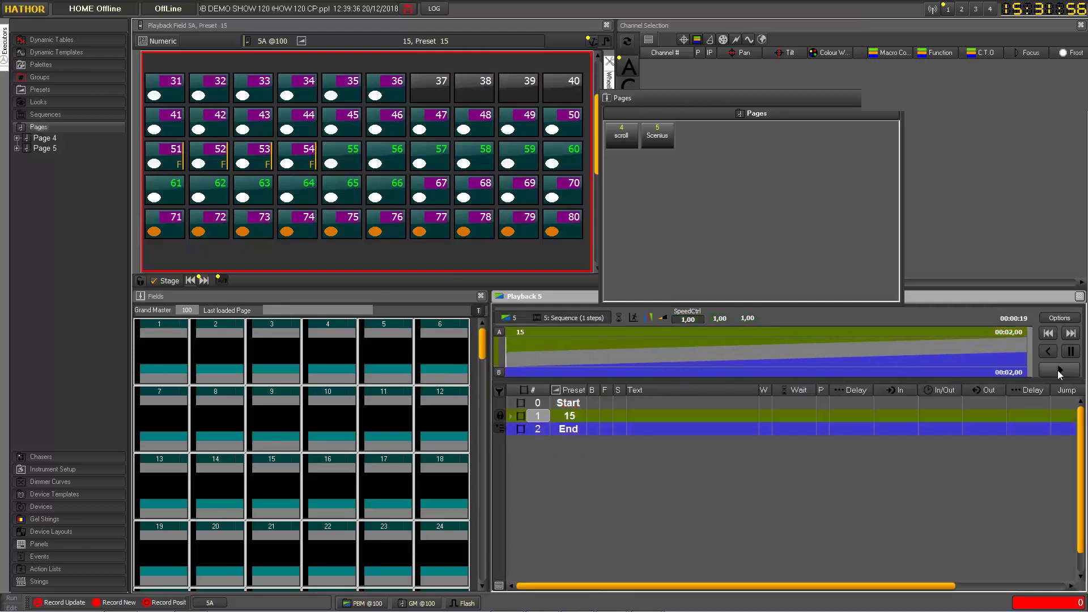
click(1057, 370)
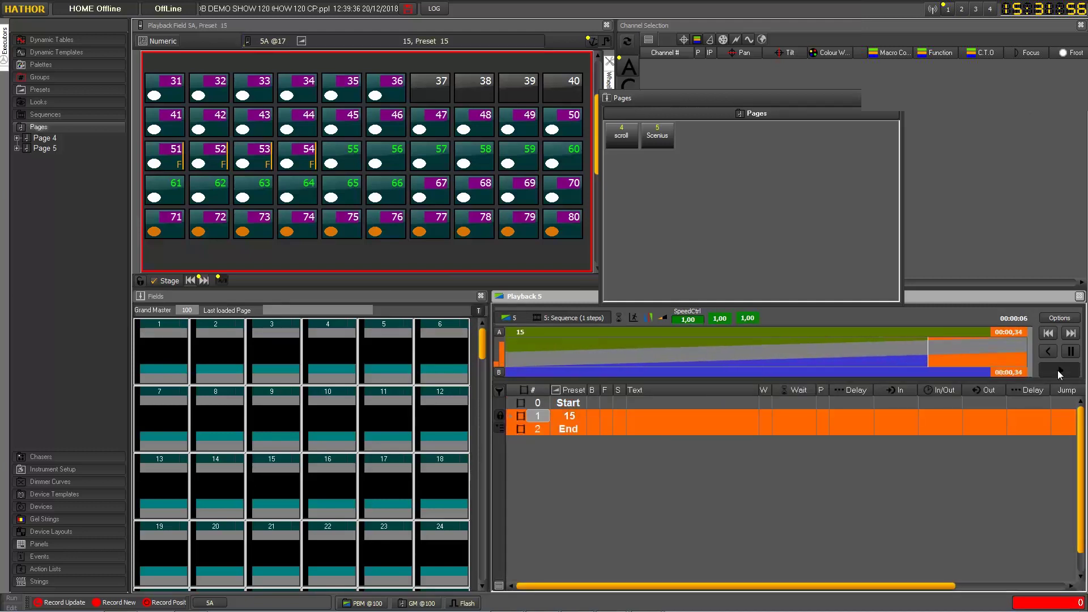